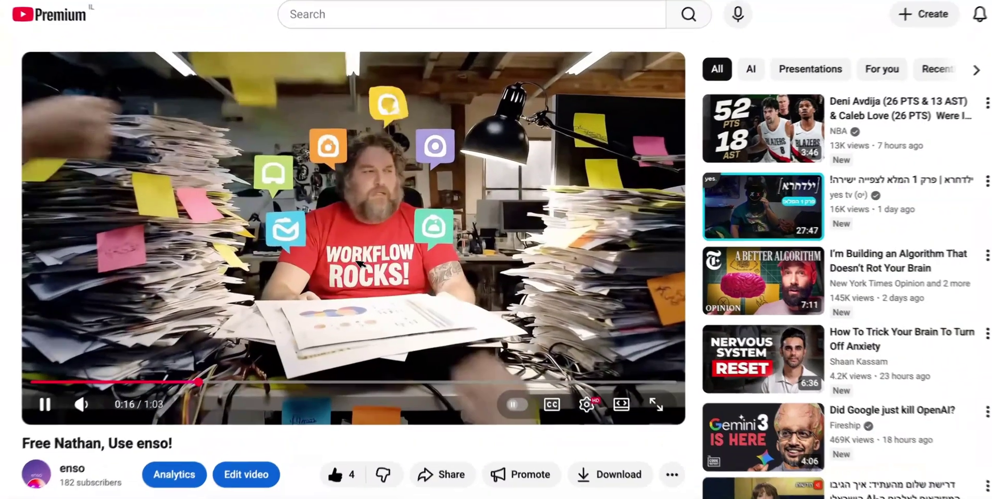
Pause the Free Nathan, Use enso! commercial on YouTube at about 17 seconds
{"action": "left_click", "coordinate": [380, 273]}
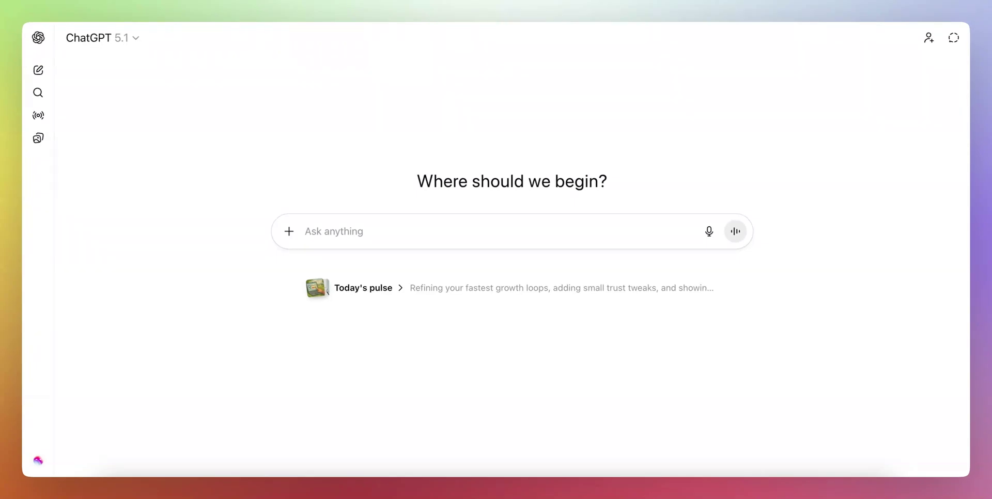
Ask ChatGPT for an enso commercial script starring a bold character who embodies automation problems
{"action": "type", "text": "I want to write a"}
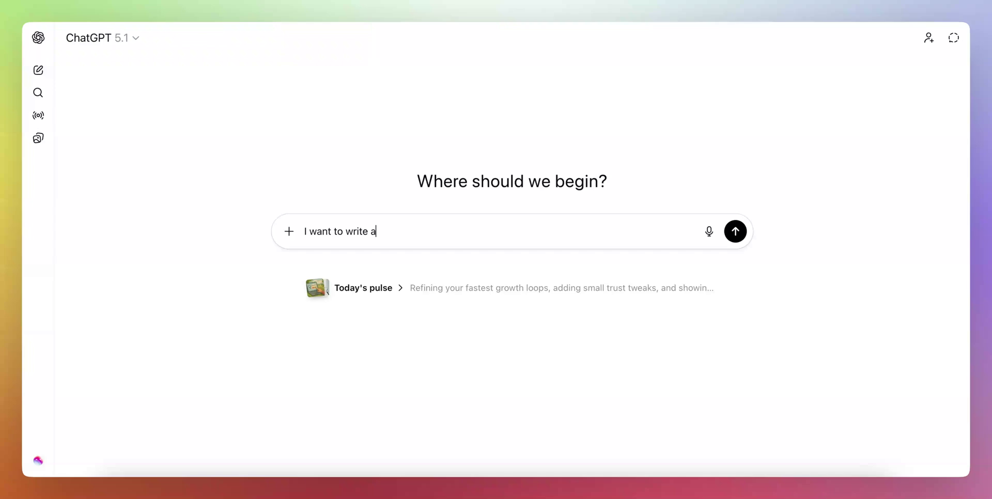
{"action": "type", "text": " script for a commercial based on scriptwriting best practices for n"}
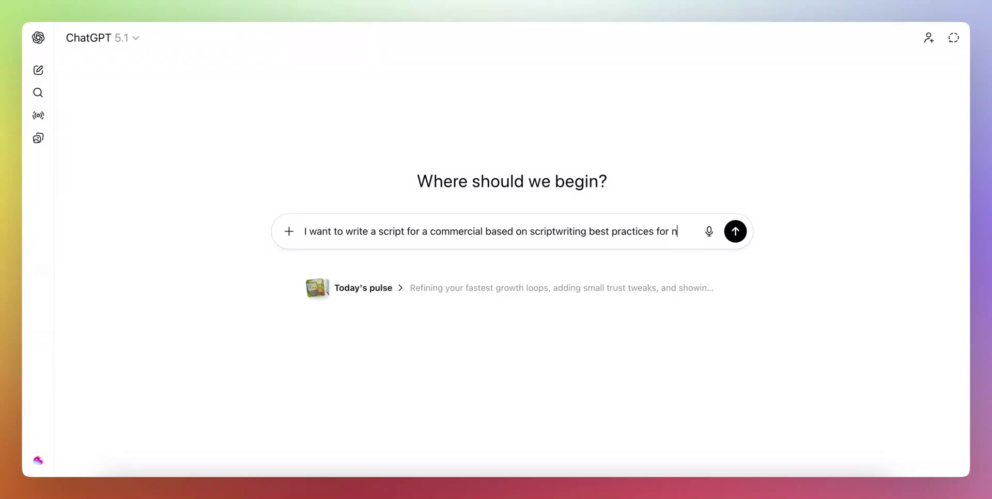
{"action": "key", "text": "BackSpace"}
{"action": "type", "text": "enso. I want"}
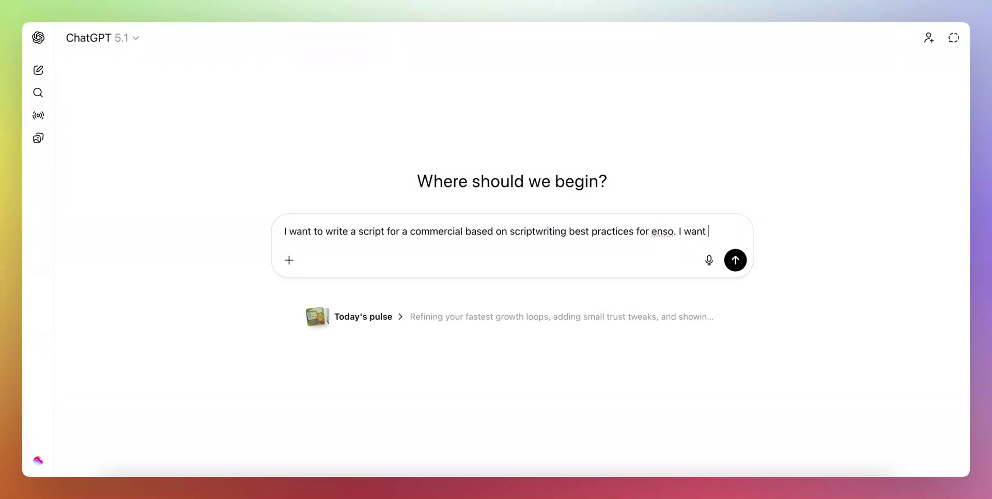
{"action": "type", "text": " a bold caharacter who represents the problem of creating automations"}
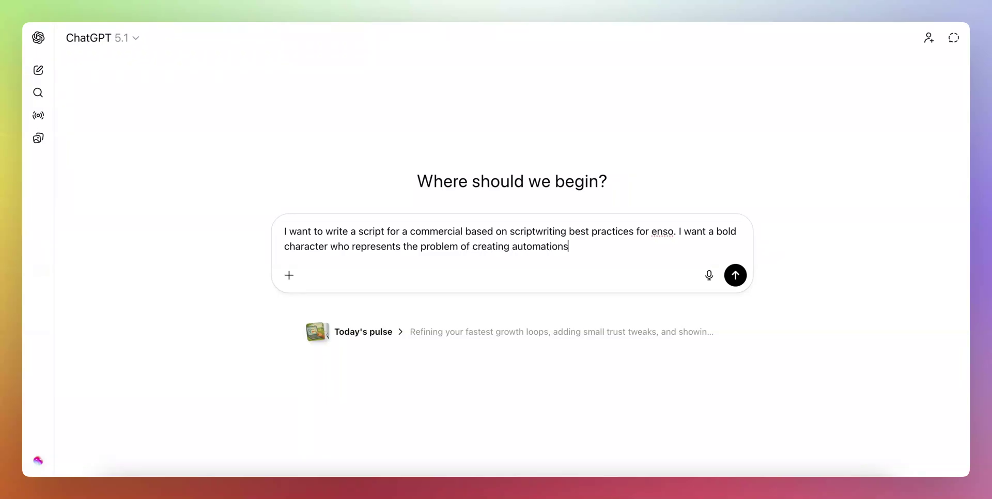
{"action": "key", "text": "Return"}
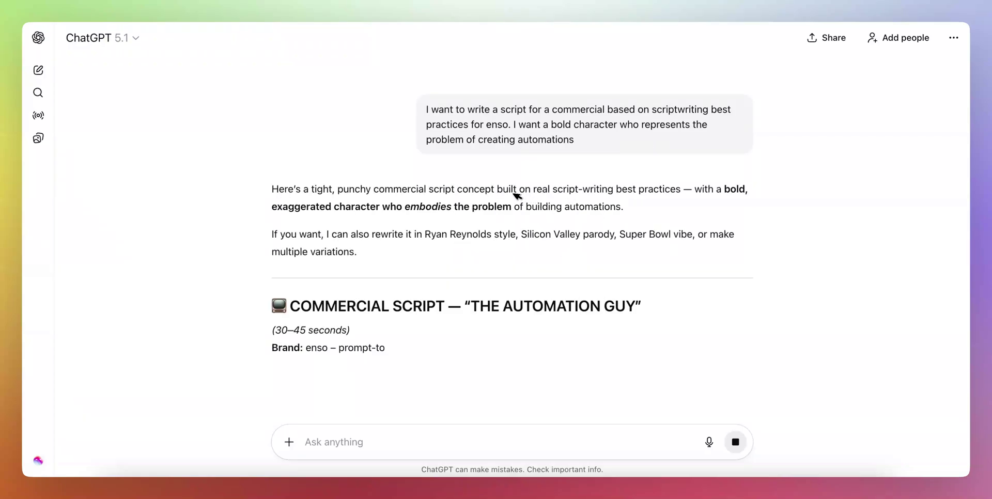
Read through the six-part Automation Guy script and begin a visual-description request
{"action": "scroll", "coordinate": [517, 196], "scroll_direction": "down", "scroll_amount": 3}
{"action": "scroll", "coordinate": [517, 197], "scroll_direction": "down", "scroll_amount": 2}
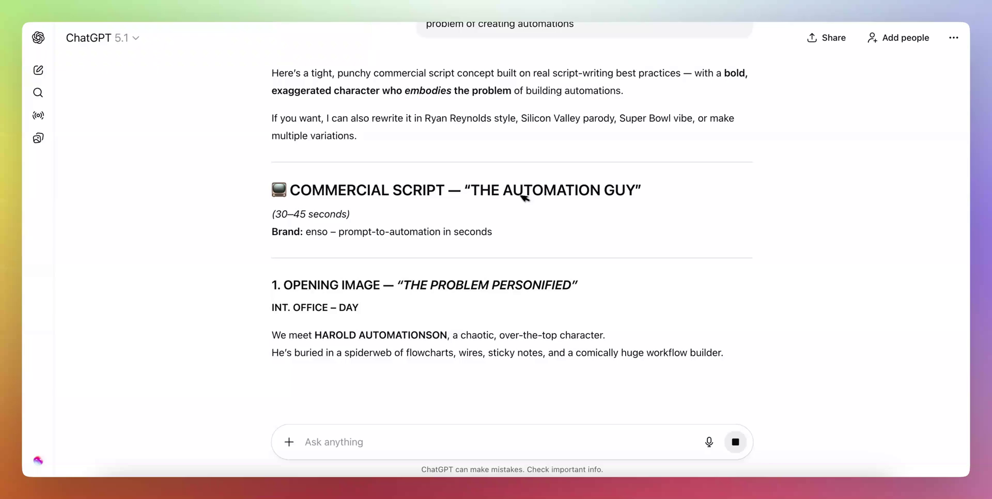
{"action": "scroll", "coordinate": [535, 270], "scroll_direction": "down", "scroll_amount": 4}
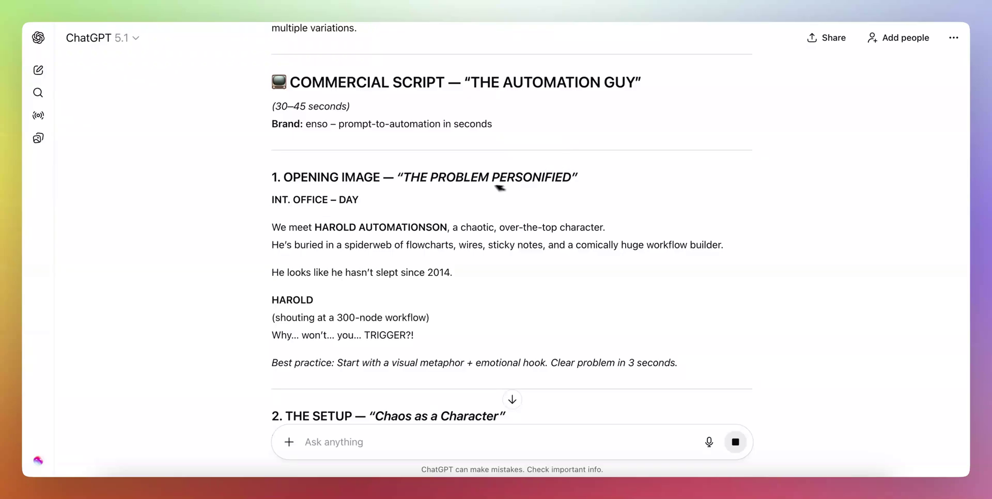
{"action": "scroll", "coordinate": [483, 250], "scroll_direction": "down", "scroll_amount": 20}
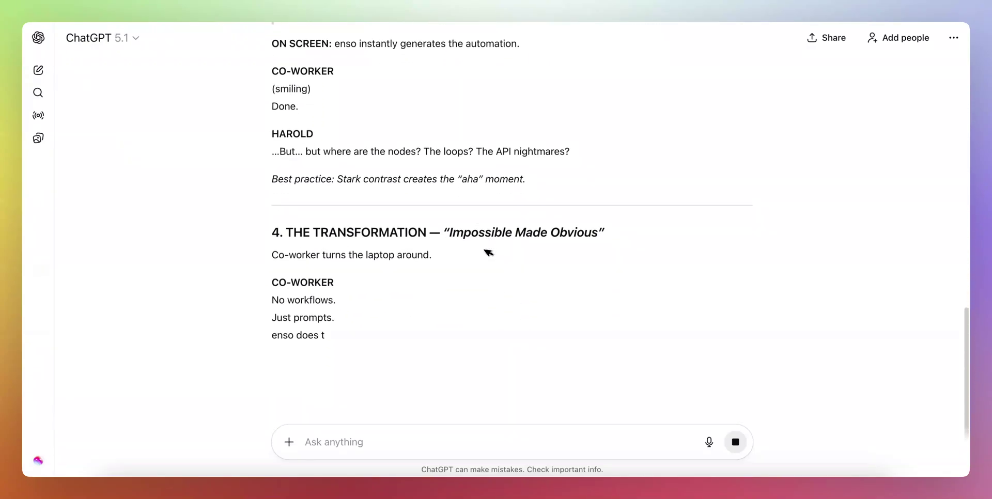
{"action": "scroll", "coordinate": [488, 254], "scroll_direction": "down", "scroll_amount": 2}
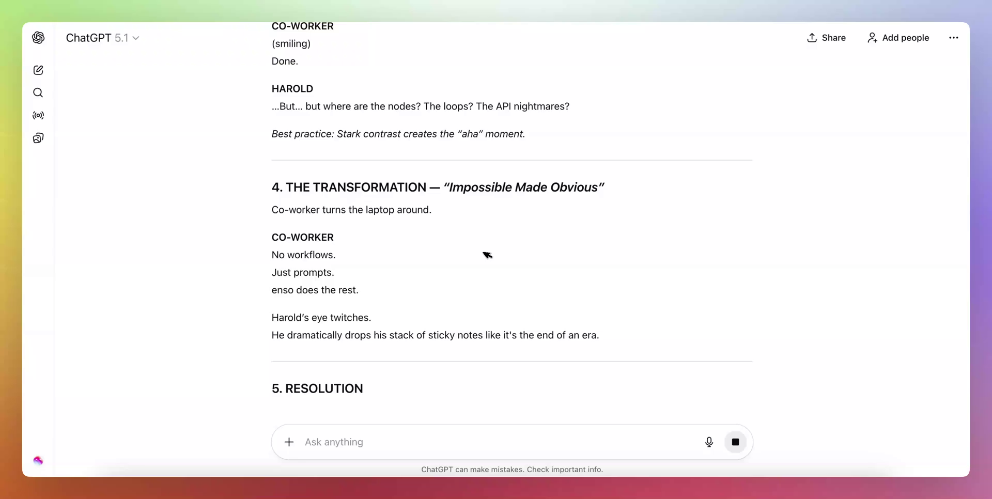
{"action": "scroll", "coordinate": [486, 253], "scroll_direction": "down", "scroll_amount": 5}
{"action": "type", "text": "Create a visual"}
{"action": "scroll", "coordinate": [487, 255], "scroll_direction": "down", "scroll_amount": 7}
Request a visual description of Harold Automationson covering his look, clothing, hair and expression
{"action": "type", "text": "description of the main character"}
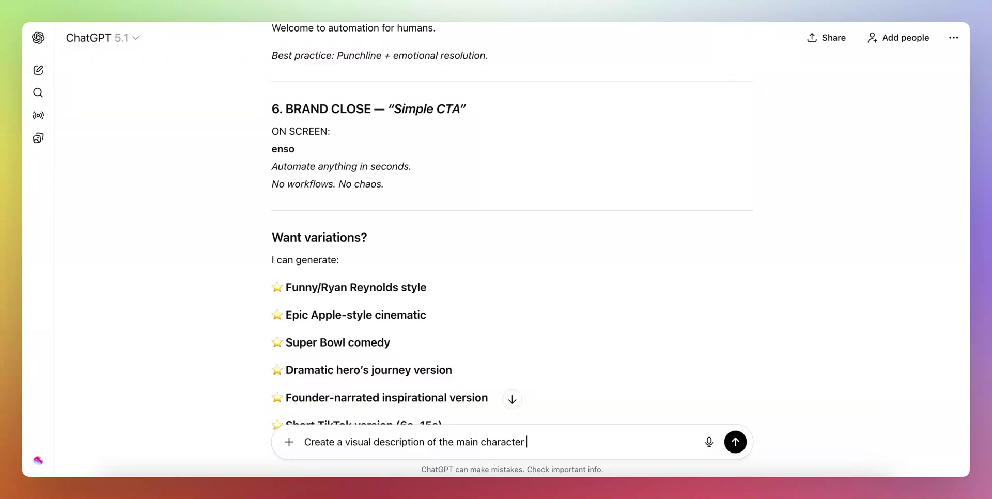
{"action": "key", "text": "Return"}
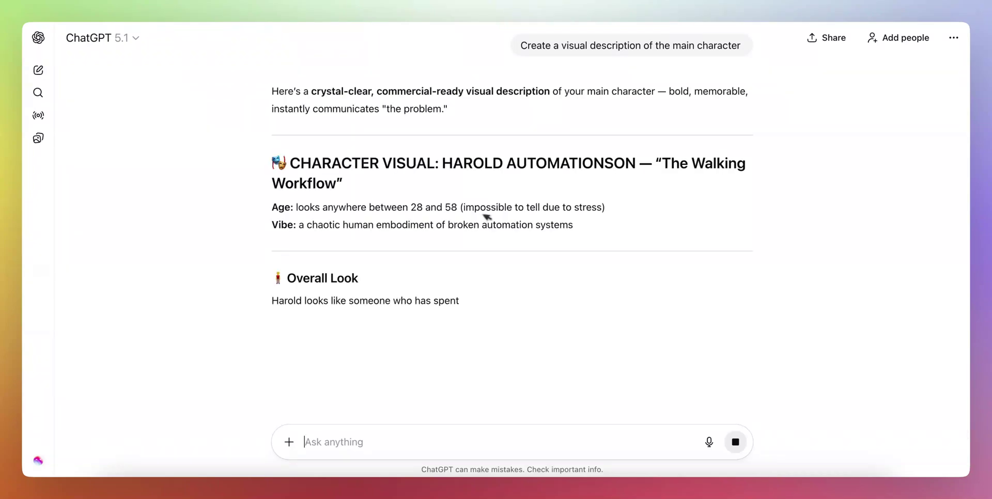
{"action": "scroll", "coordinate": [504, 202], "scroll_direction": "down", "scroll_amount": 2}
{"action": "scroll", "coordinate": [504, 202], "scroll_direction": "down", "scroll_amount": 1}
{"action": "scroll", "coordinate": [475, 210], "scroll_direction": "down", "scroll_amount": 3}
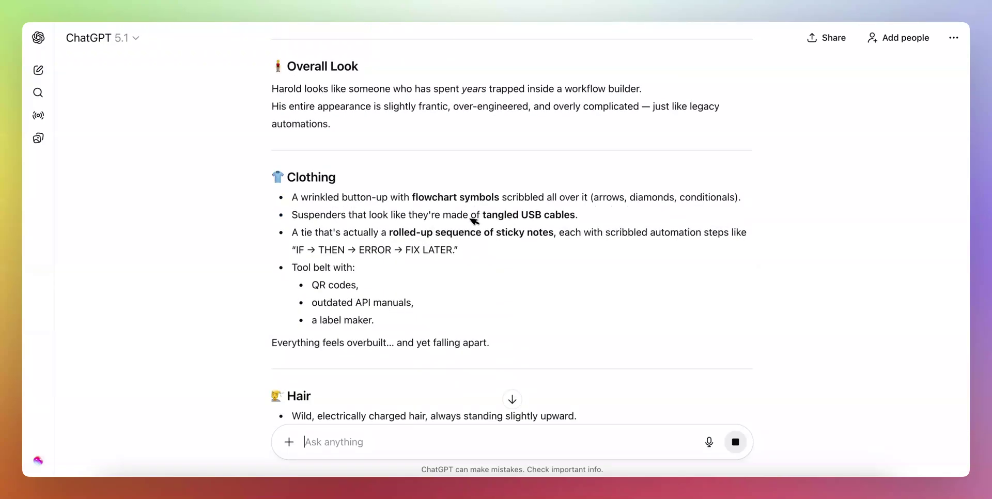
{"action": "scroll", "coordinate": [474, 222], "scroll_direction": "down", "scroll_amount": 3}
{"action": "scroll", "coordinate": [474, 223], "scroll_direction": "down", "scroll_amount": 5}
Request a Midjourney prompt for Harold Automationson and select the full prompt paragraph
{"action": "type", "text": "Create a midjoo"}
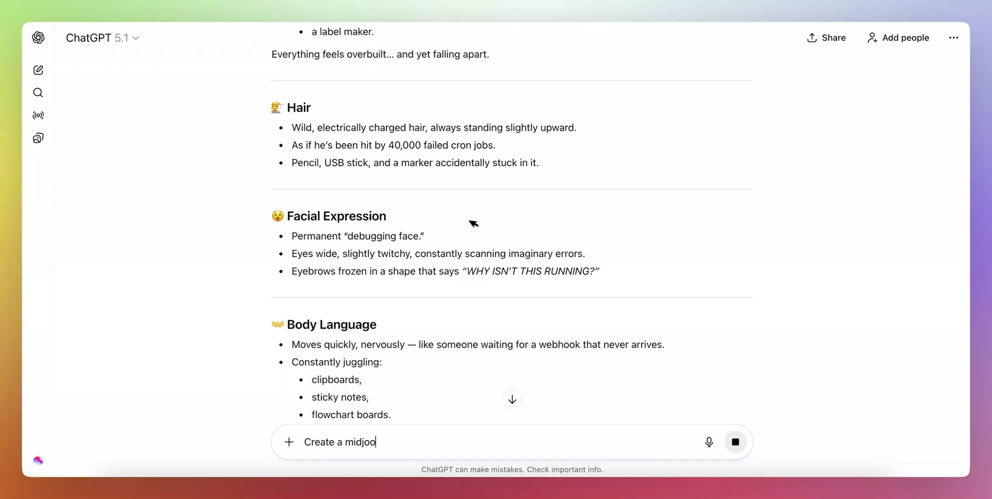
{"action": "type", "text": "urney prompt"}
{"action": "key", "text": "Return"}
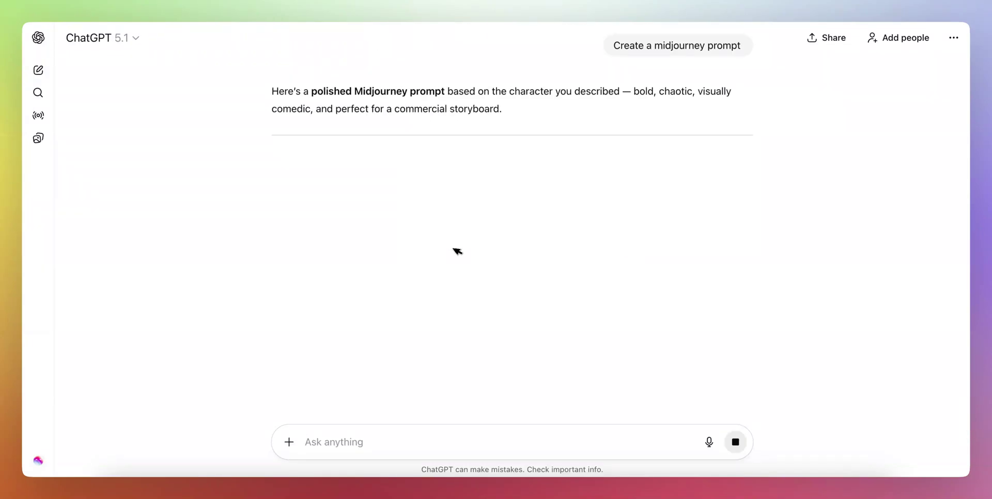
{"action": "triple_click", "coordinate": [416, 209]}
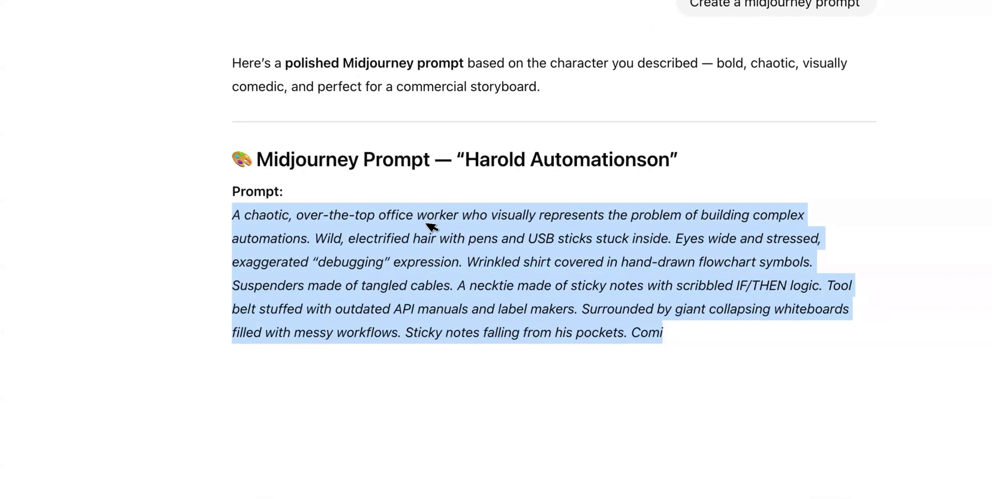
{"action": "left_click_drag", "start_coordinate": [665, 381], "coordinate": [596, 370]}
{"action": "left_click", "coordinate": [639, 380]}
{"action": "left_click_drag", "start_coordinate": [675, 384], "coordinate": [233, 213]}
{"action": "key", "text": "ctrl+c"}
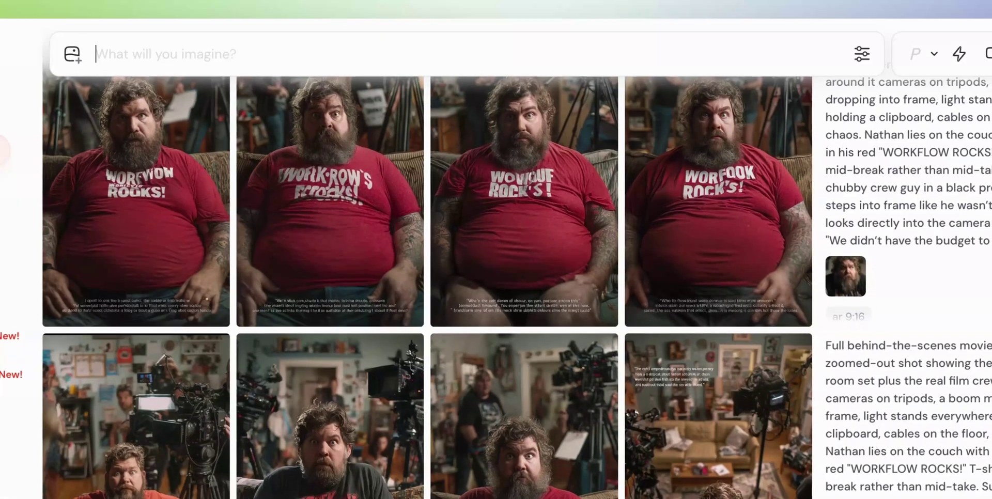
Set Midjourney's image size to landscape 16:9 and paste in the Harold character prompt
{"action": "scroll", "coordinate": [353, 156], "scroll_direction": "up", "scroll_amount": 10}
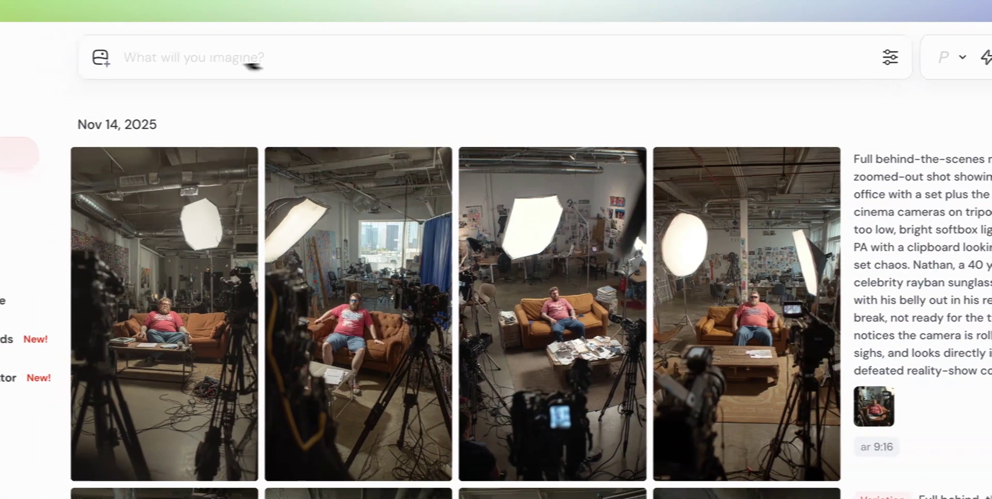
{"action": "left_click", "coordinate": [69, 57]}
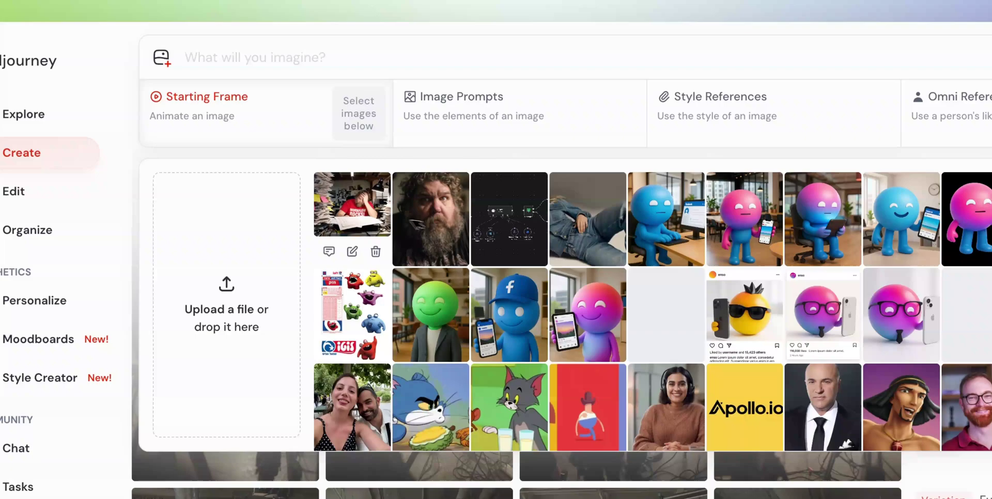
{"action": "left_click", "coordinate": [170, 63]}
{"action": "left_click", "coordinate": [171, 63]}
{"action": "left_click", "coordinate": [175, 58]}
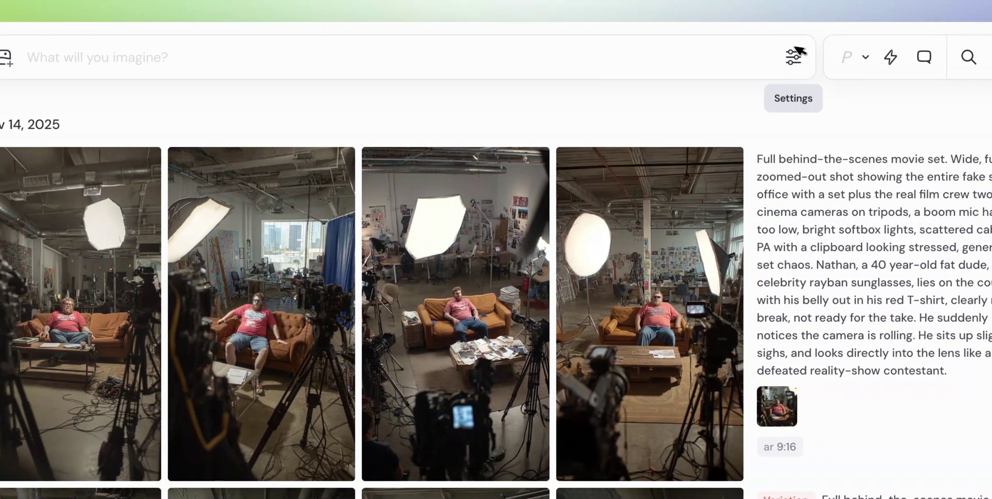
{"action": "left_click", "coordinate": [799, 51]}
{"action": "left_click_drag", "start_coordinate": [359, 239], "coordinate": [542, 242]}
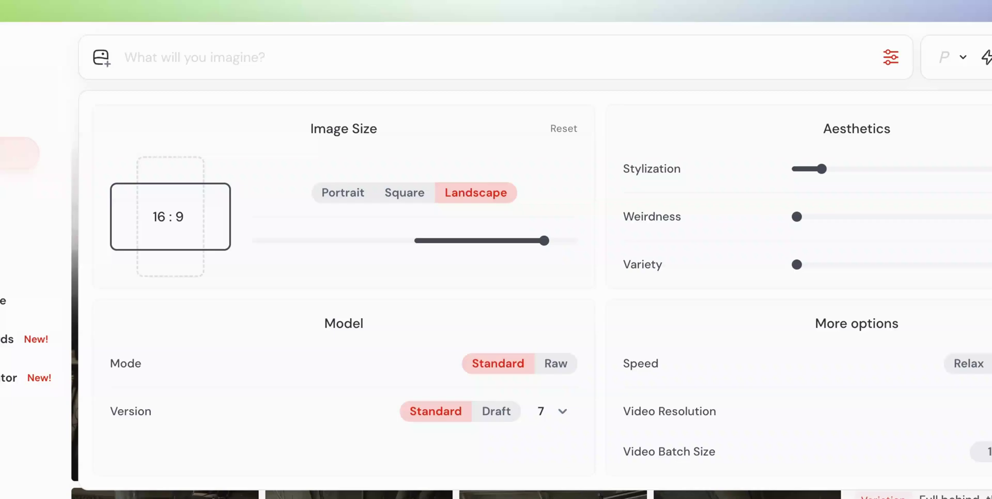
{"action": "key", "text": "ctrl+v"}
Generate Harold's images and download the wild-haired office worker render as a PNG
{"action": "key", "text": "Return"}
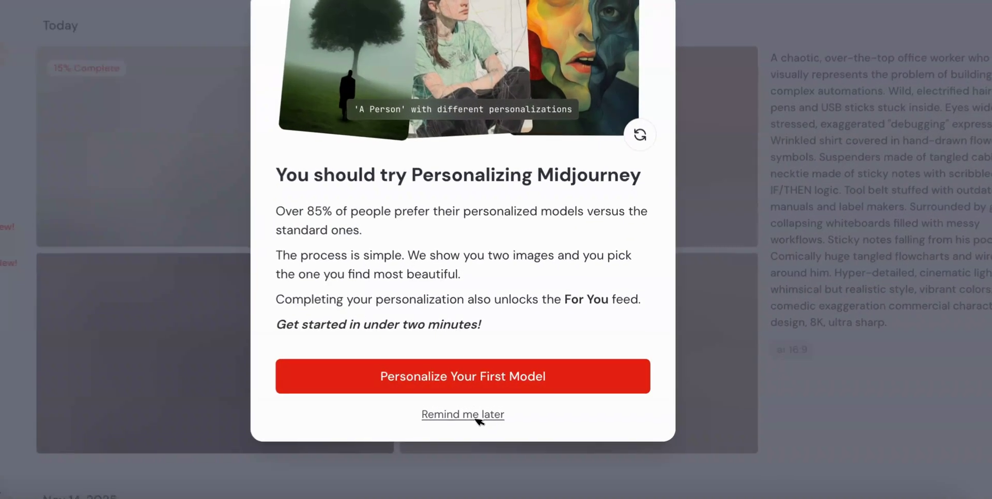
{"action": "left_click", "coordinate": [495, 408]}
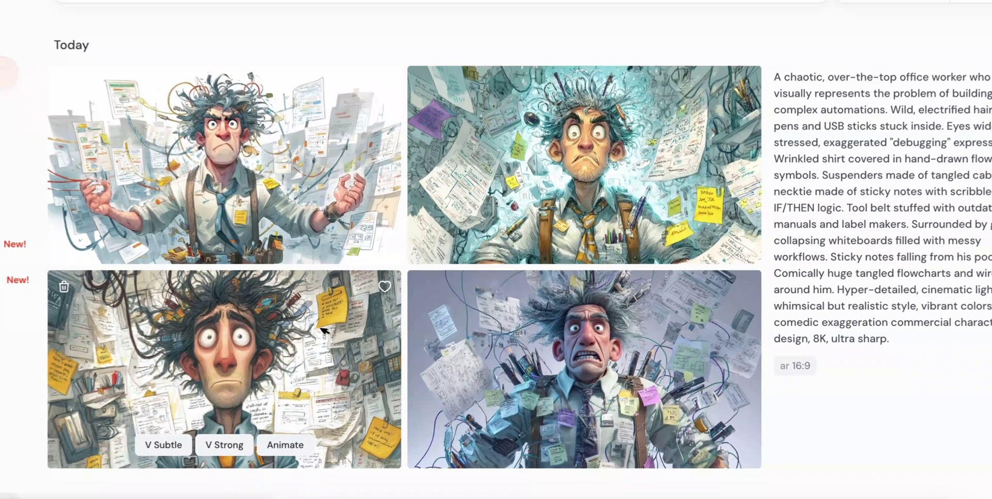
{"action": "left_click", "coordinate": [310, 352]}
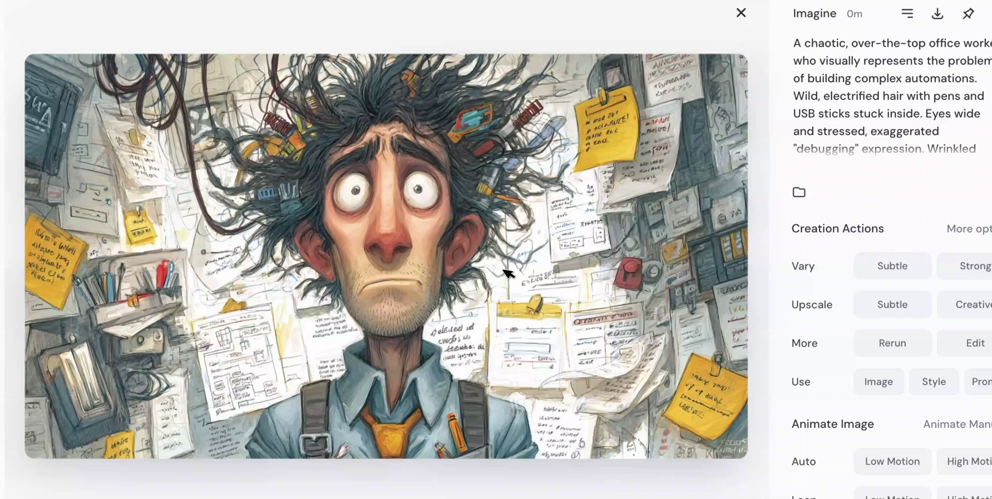
{"action": "right_click", "coordinate": [511, 273]}
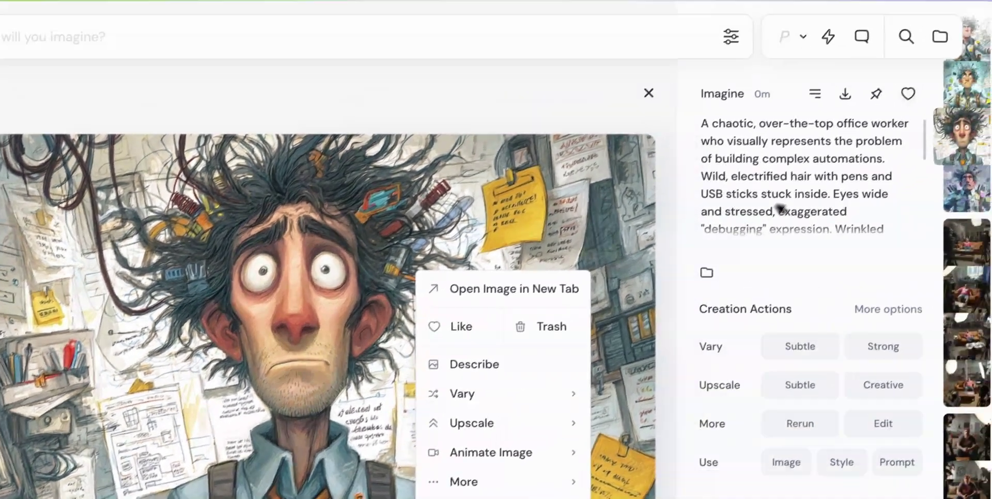
{"action": "left_click", "coordinate": [846, 93]}
{"action": "left_click", "coordinate": [845, 93]}
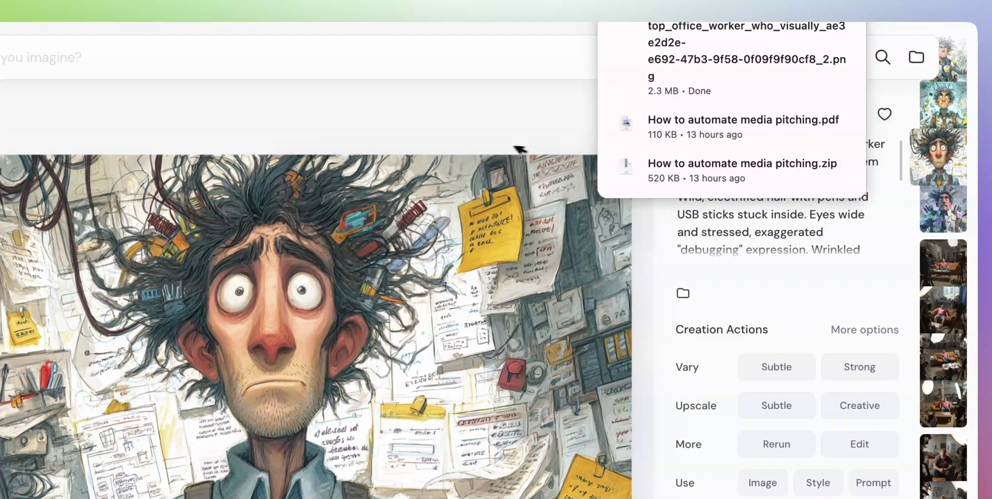
{"action": "key", "text": "ctrl+t"}
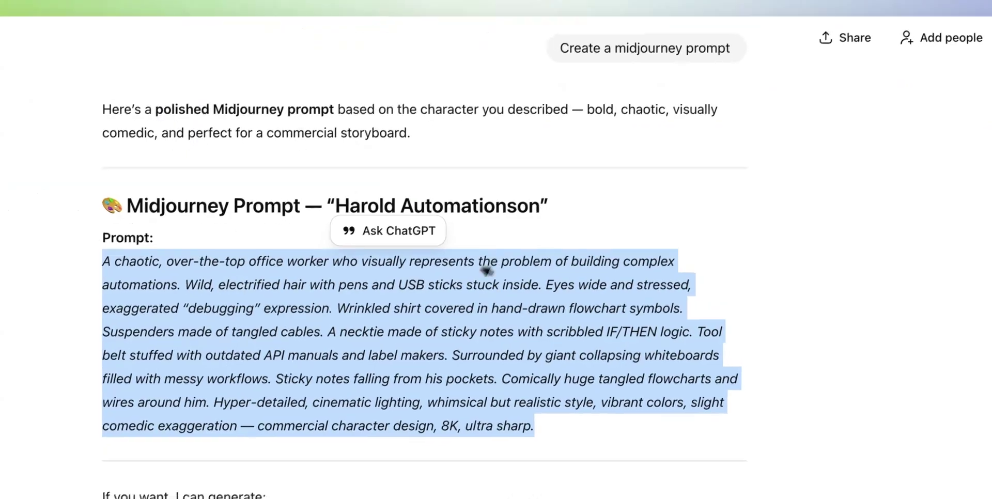
Ask ChatGPT to turn the script into 8-second VEO 3.1 shot prompts
{"action": "left_click", "coordinate": [486, 269]}
{"action": "scroll", "coordinate": [486, 269], "scroll_direction": "up", "scroll_amount": 20}
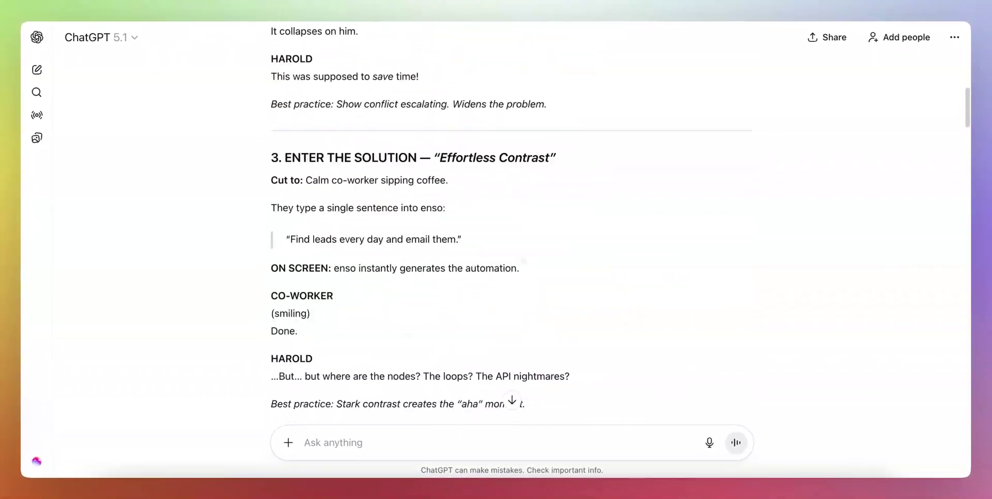
{"action": "scroll", "coordinate": [524, 261], "scroll_direction": "up", "scroll_amount": 8}
{"action": "type", "text": "T"}
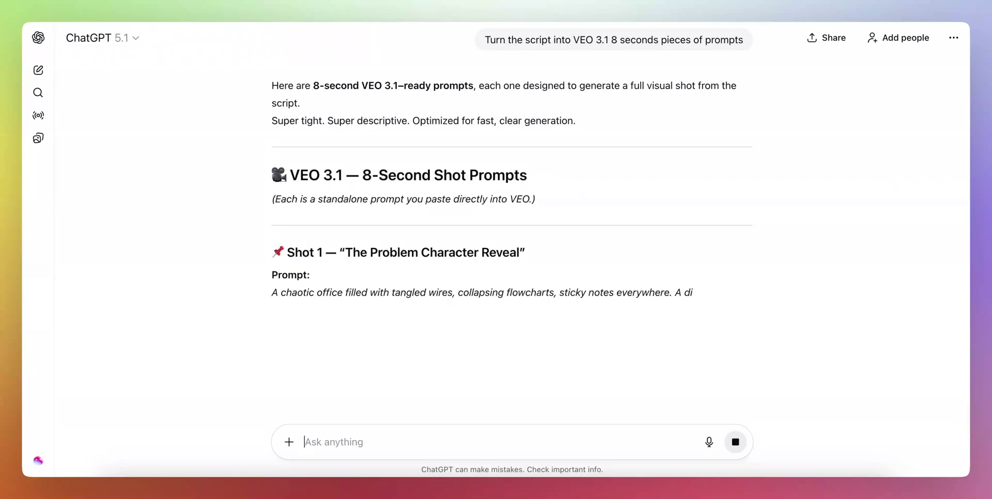
{"action": "scroll", "coordinate": [458, 272], "scroll_direction": "down", "scroll_amount": 2}
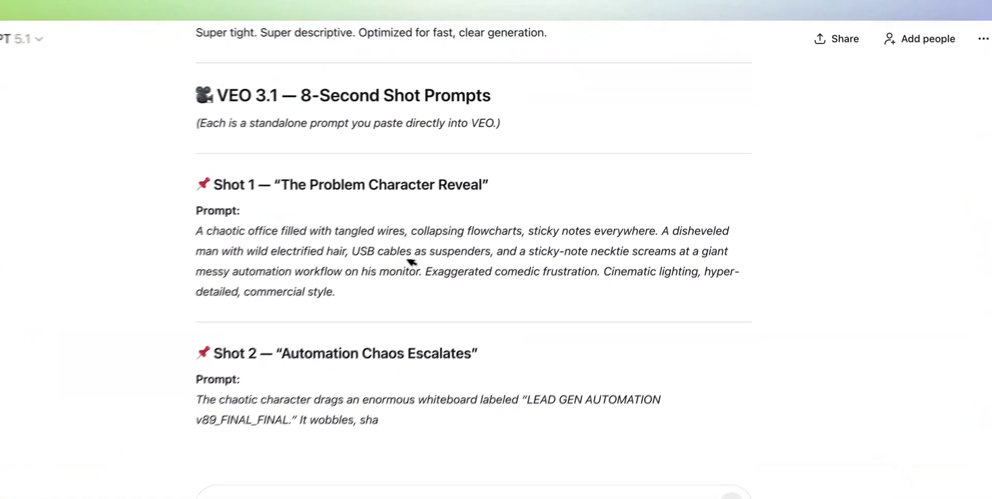
Copy the Shot 1 prompt into Replicate's Veo 3.1 prompt field, replacing the old text
{"action": "triple_click", "coordinate": [412, 262]}
{"action": "key", "text": "super+c"}
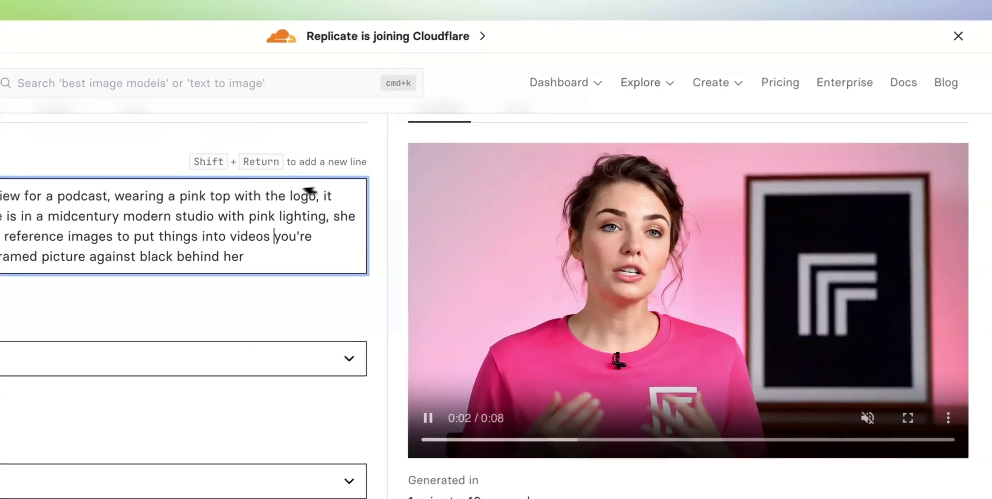
{"action": "key", "text": "super+a"}
{"action": "key", "text": "super+v"}
{"action": "scroll", "coordinate": [375, 259], "scroll_direction": "down", "scroll_amount": 10}
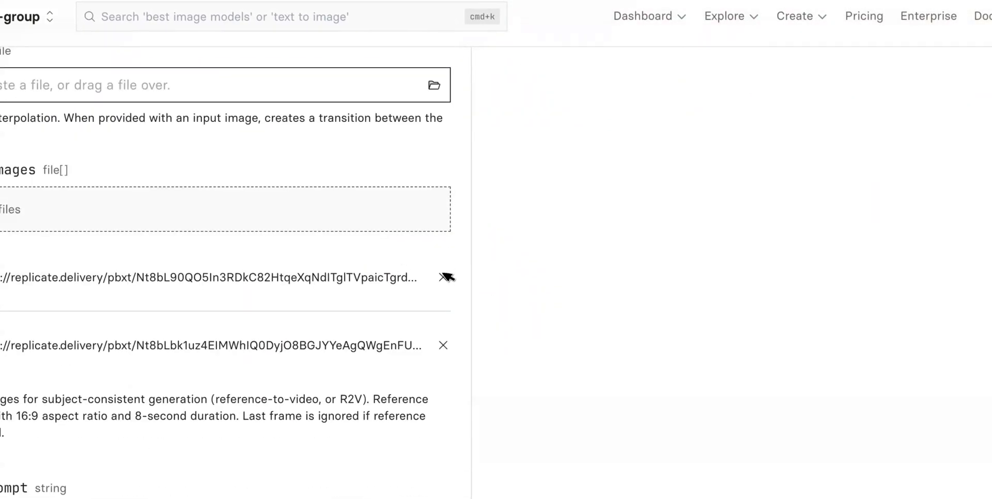
Swap Replicate's reference images for the downloaded office worker PNG and run Shot 1 on Veo 3.1
{"action": "left_click", "coordinate": [444, 277]}
{"action": "left_click", "coordinate": [445, 279]}
{"action": "left_click", "coordinate": [690, 369]}
{"action": "left_click", "coordinate": [447, 277]}
{"action": "left_click", "coordinate": [381, 204]}
{"action": "left_click", "coordinate": [197, 154]}
{"action": "left_click", "coordinate": [334, 187]}
{"action": "double_click", "coordinate": [424, 163]}
{"action": "scroll", "coordinate": [523, 204], "scroll_direction": "up", "scroll_amount": 10}
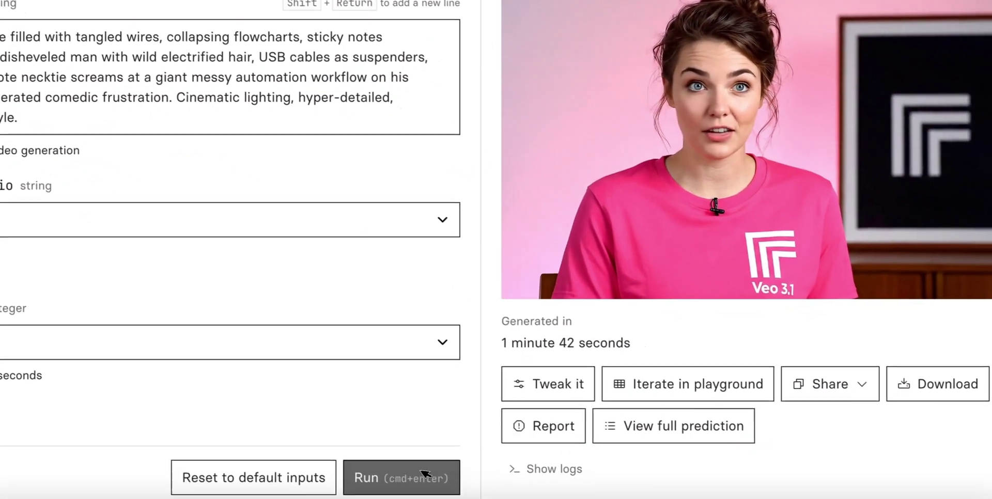
{"action": "left_click", "coordinate": [482, 496]}
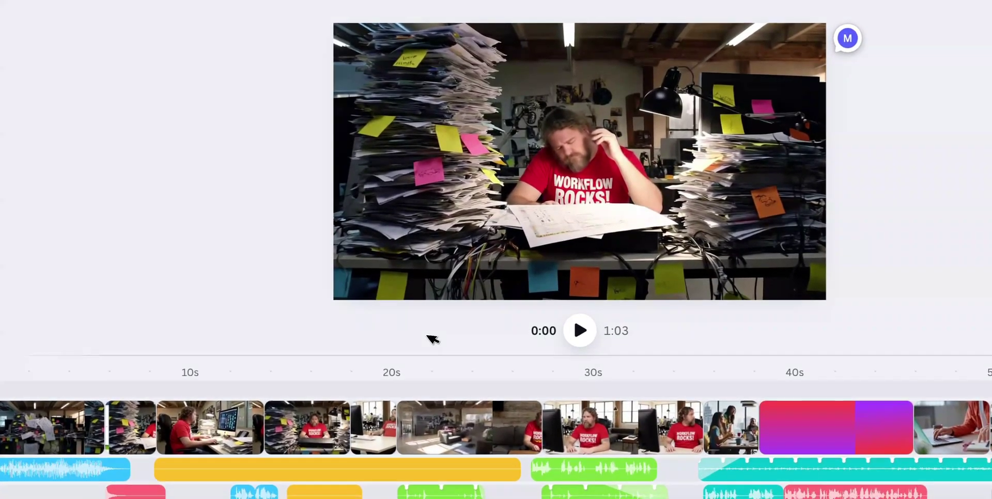
Scrub the Canva timeline to the couch scene and play the commercial from about 20 seconds
{"action": "left_click", "coordinate": [318, 365]}
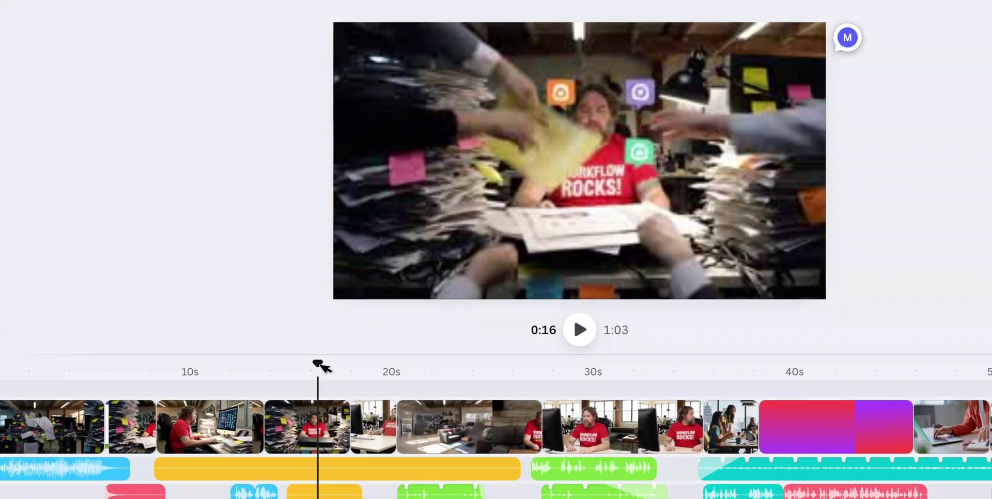
{"action": "left_click_drag", "start_coordinate": [321, 365], "coordinate": [547, 365]}
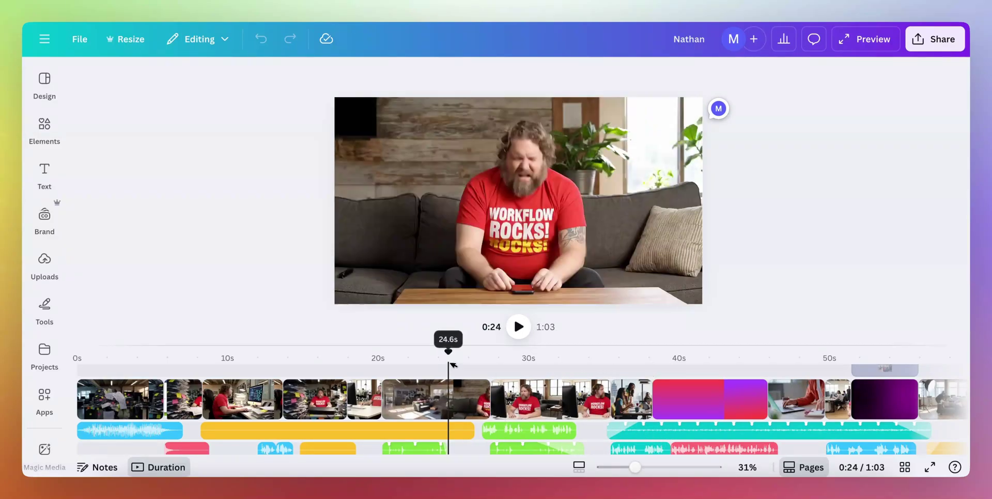
{"action": "left_click_drag", "start_coordinate": [419, 365], "coordinate": [387, 364]}
{"action": "key", "text": "space"}
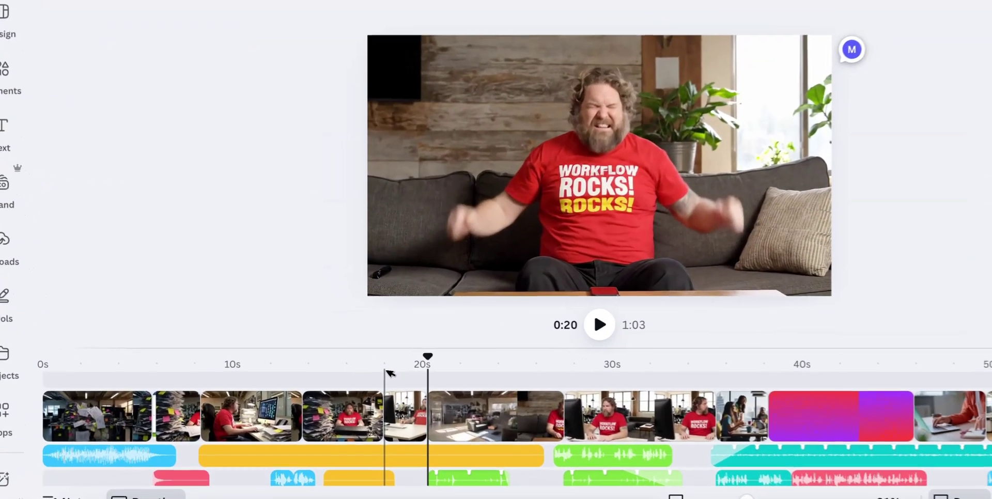
{"action": "left_click_drag", "start_coordinate": [353, 366], "coordinate": [529, 368]}
{"action": "scroll", "coordinate": [581, 421], "scroll_direction": "up", "scroll_amount": 3}
{"action": "scroll", "coordinate": [581, 421], "scroll_direction": "down", "scroll_amount": 5}
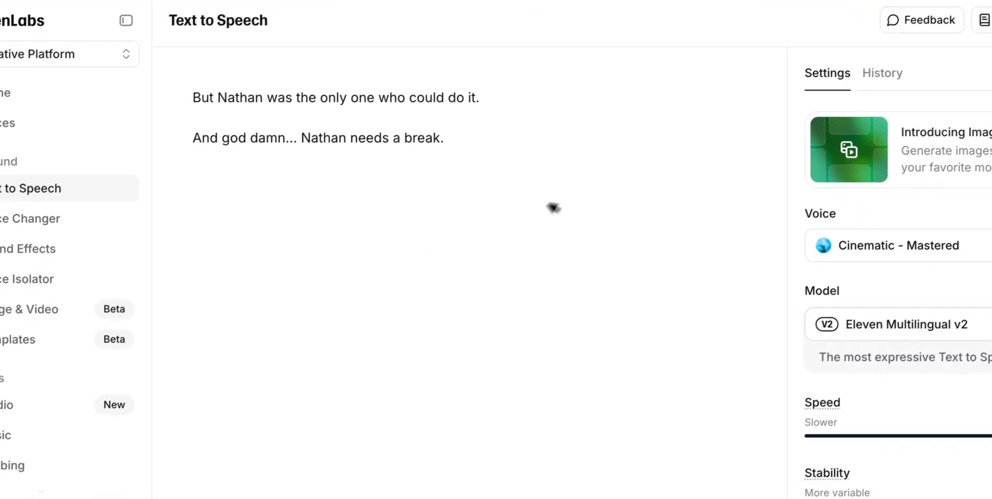
Generate the two closing narration lines as speech in ElevenLabs with the Cinematic - Mastered voice
{"action": "left_click_drag", "start_coordinate": [477, 148], "coordinate": [229, 76]}
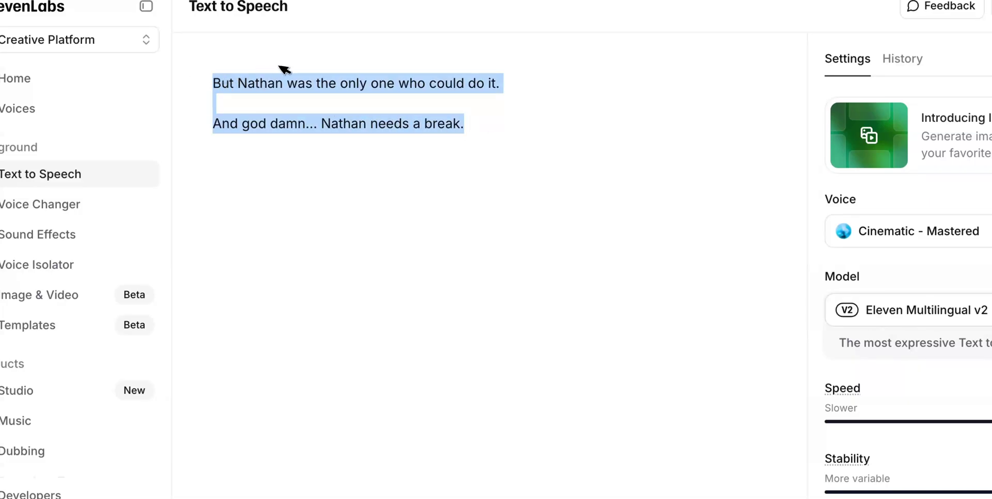
{"action": "left_click", "coordinate": [708, 498]}
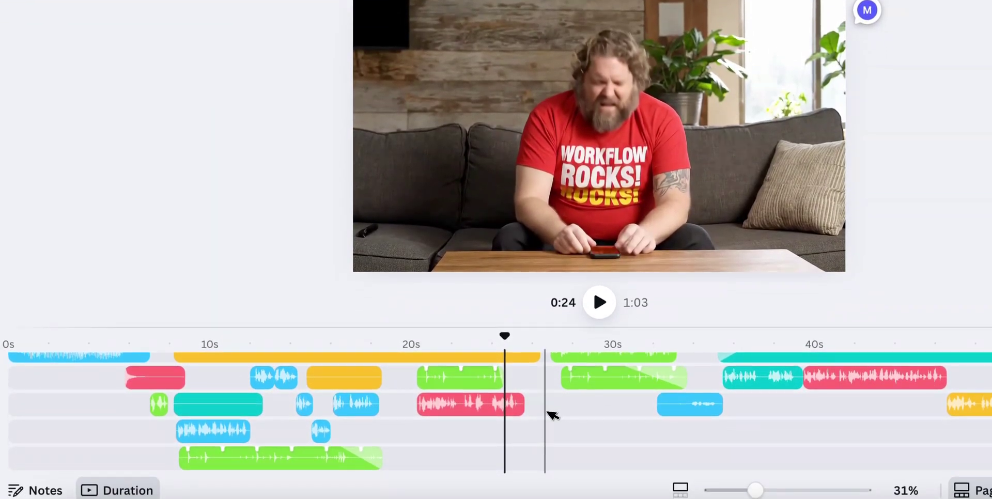
{"action": "scroll", "coordinate": [553, 415], "scroll_direction": "up", "scroll_amount": 2}
{"action": "left_click", "coordinate": [225, 423]}
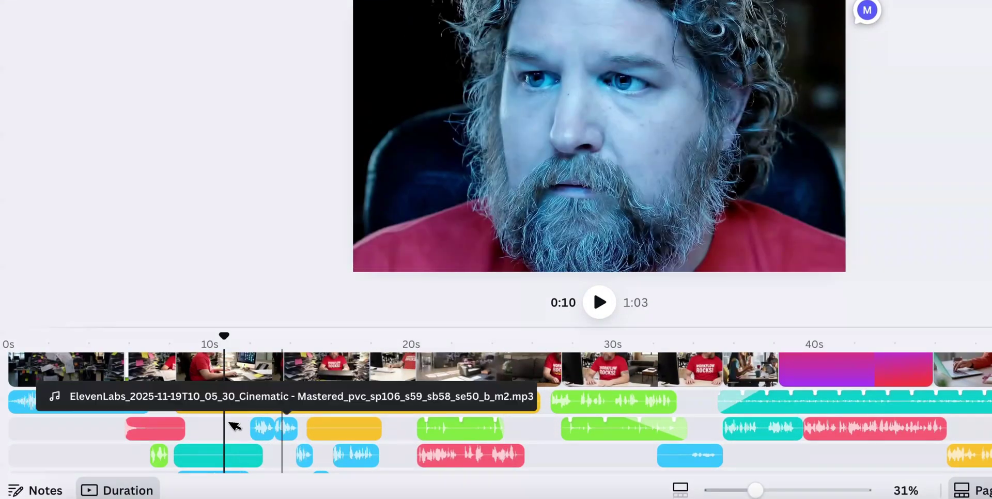
{"action": "left_click", "coordinate": [549, 448]}
{"action": "key", "text": "space"}
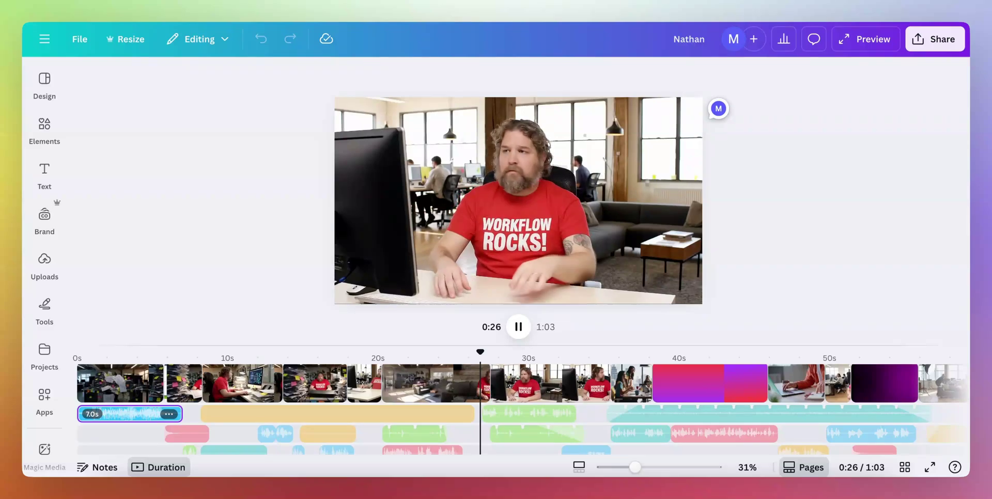
{"action": "key", "text": "space"}
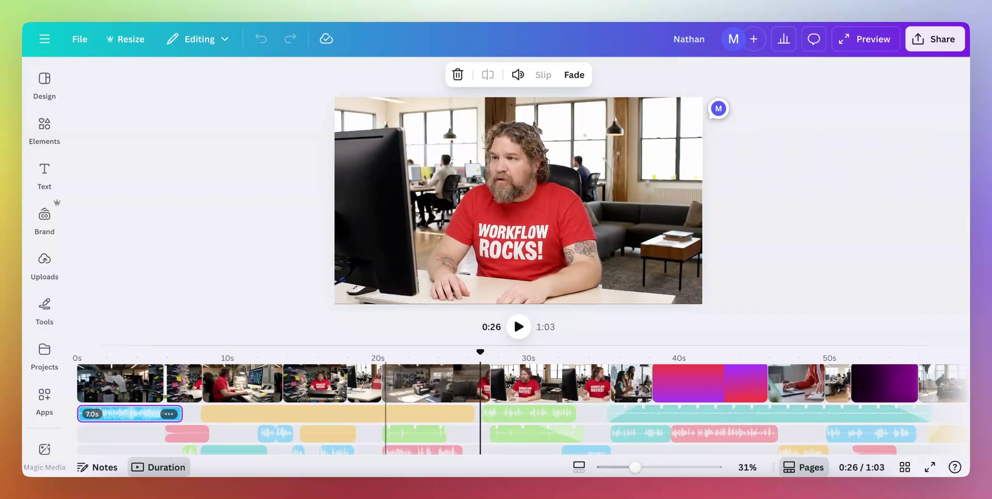
{"action": "scroll", "coordinate": [333, 411], "scroll_direction": "up", "scroll_amount": 2}
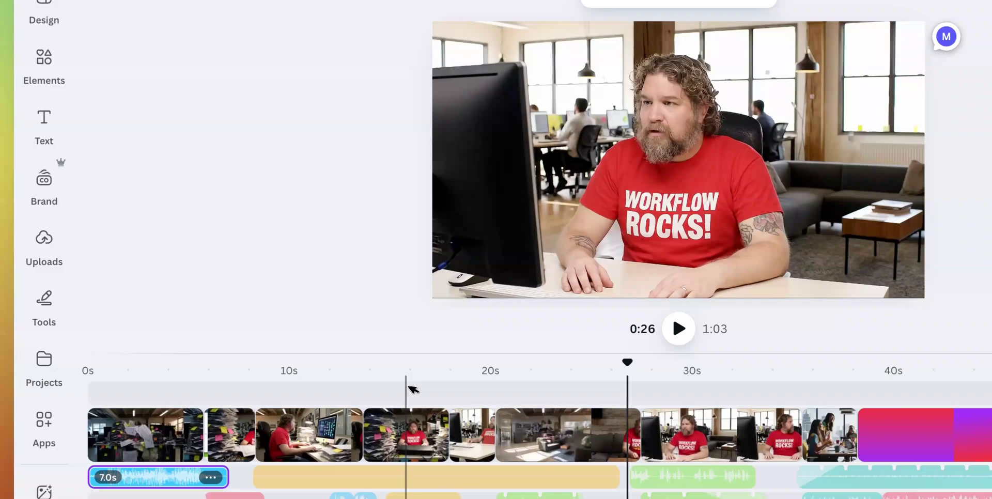
{"action": "left_click_drag", "start_coordinate": [407, 387], "coordinate": [314, 385]}
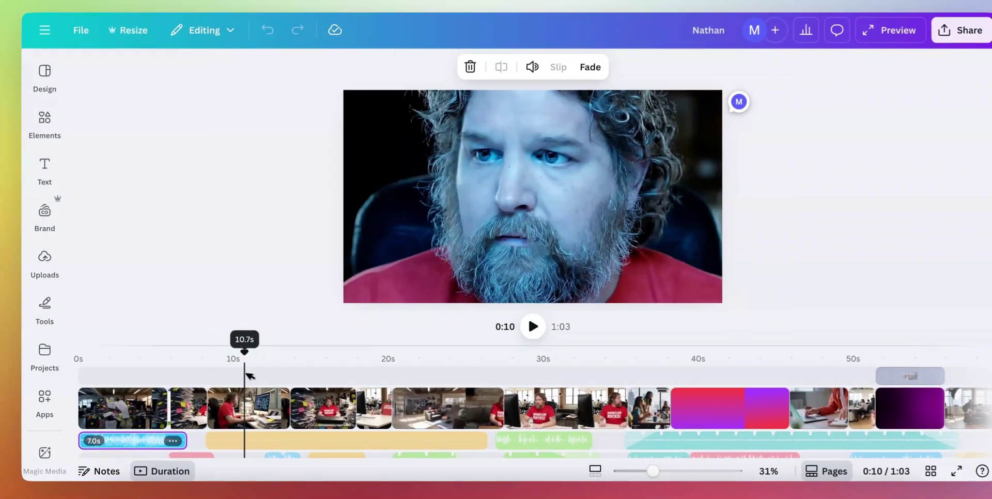
{"action": "left_click_drag", "start_coordinate": [250, 376], "coordinate": [301, 369]}
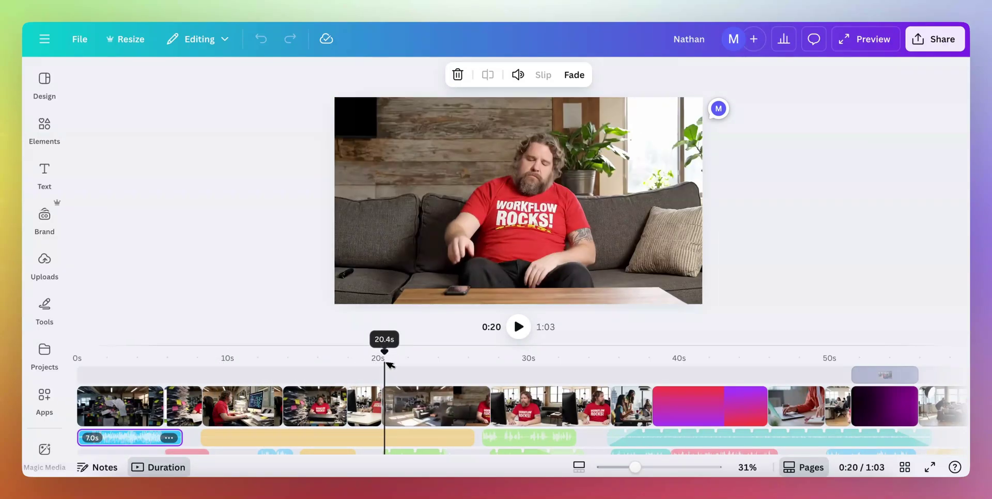
Scrub the commercial's timeline forward to about 29 seconds, then back to about 8 seconds
{"action": "left_click_drag", "start_coordinate": [505, 370], "coordinate": [469, 379]}
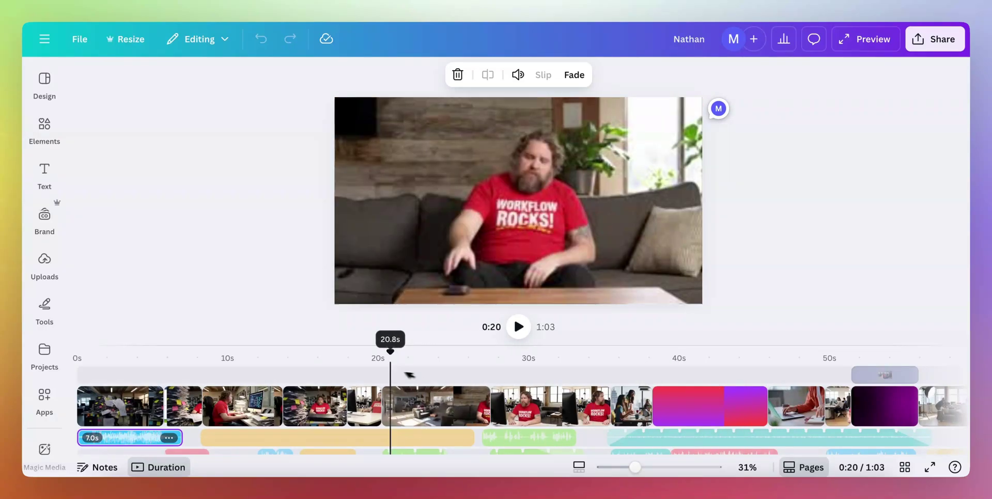
{"action": "left_click_drag", "start_coordinate": [409, 374], "coordinate": [134, 373]}
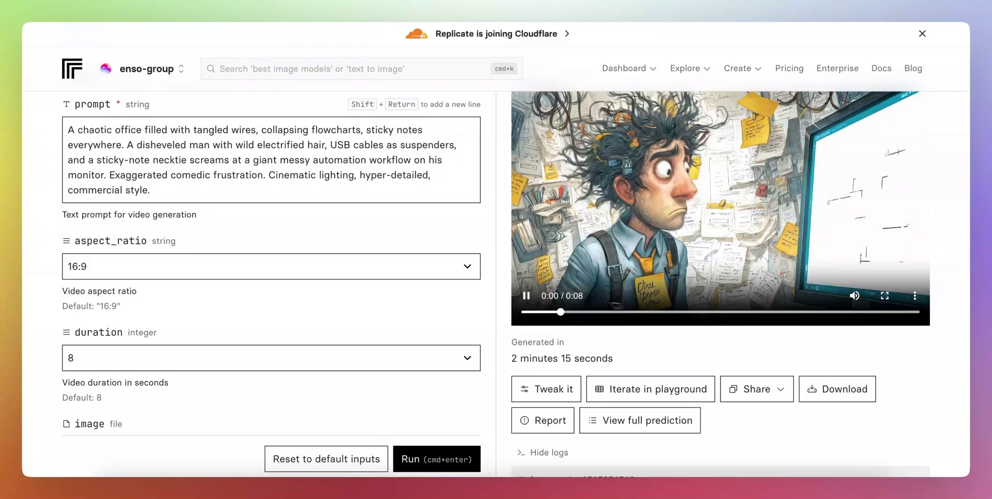
Pause the generated 8-second Shot 1 video in Replicate to review it
{"action": "left_click", "coordinate": [727, 288]}
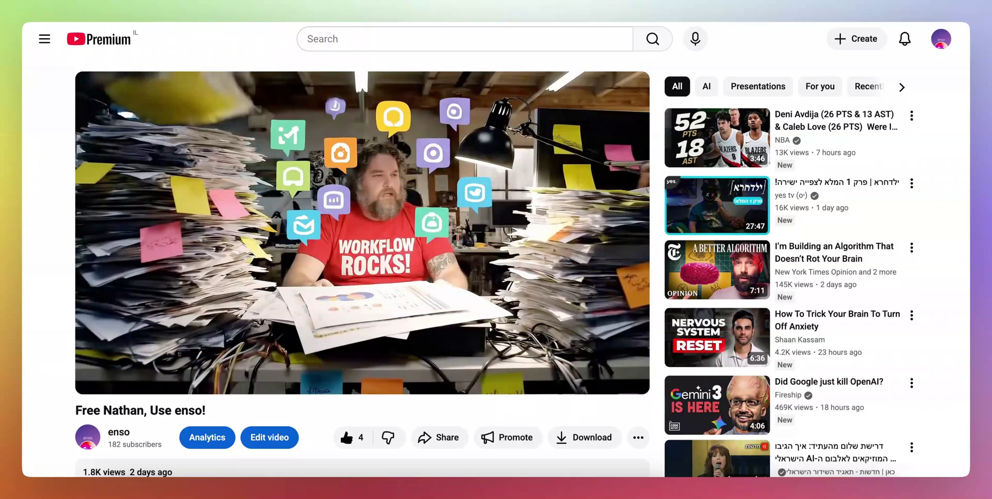
{"action": "mouse_move", "coordinate": [358, 330]}
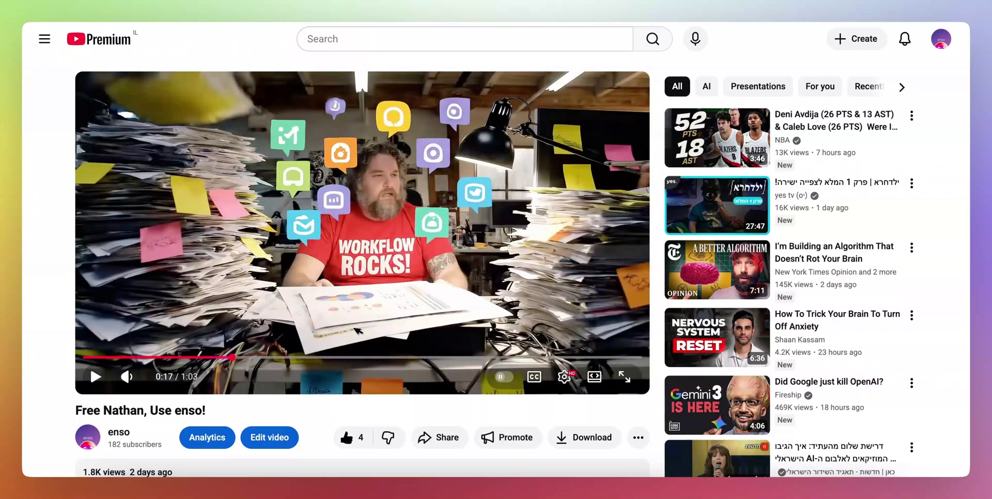